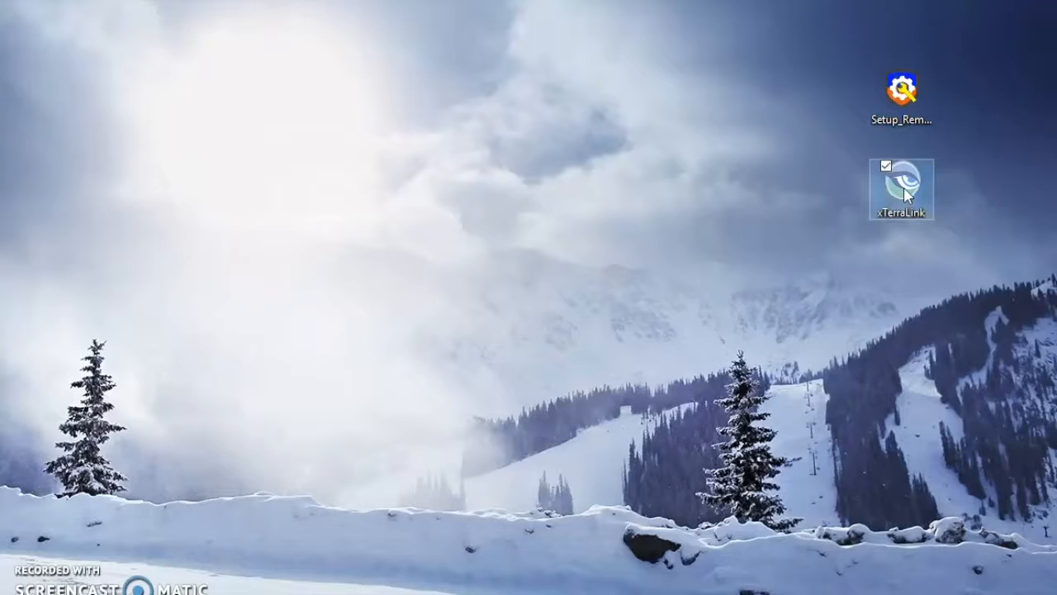
- Dismiss the administrator rights notice and launch xTerraLink from the desktop as administrator
mouse_move(904, 192)
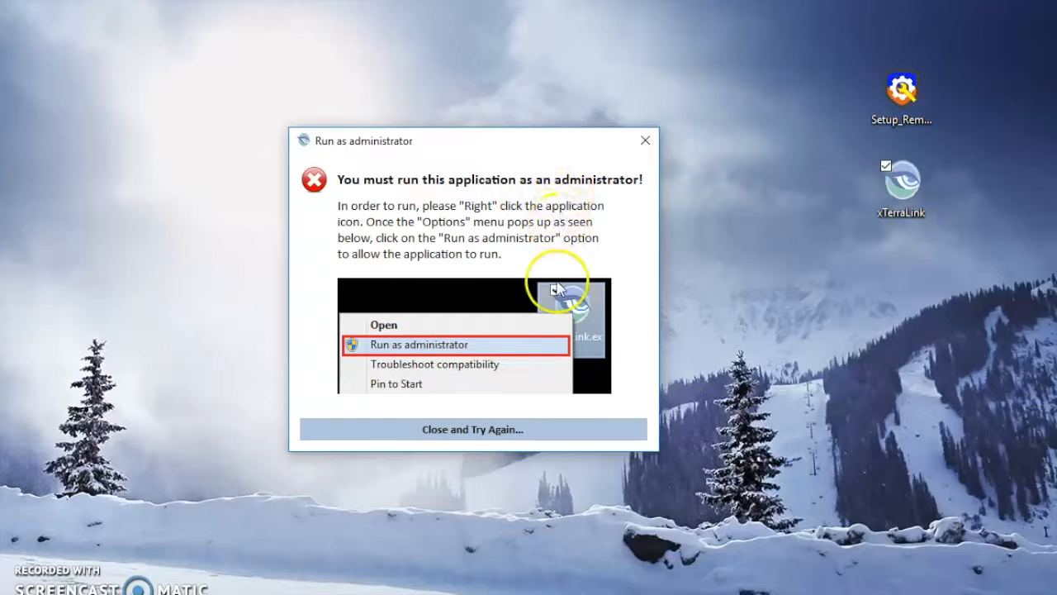
left_click(586, 431)
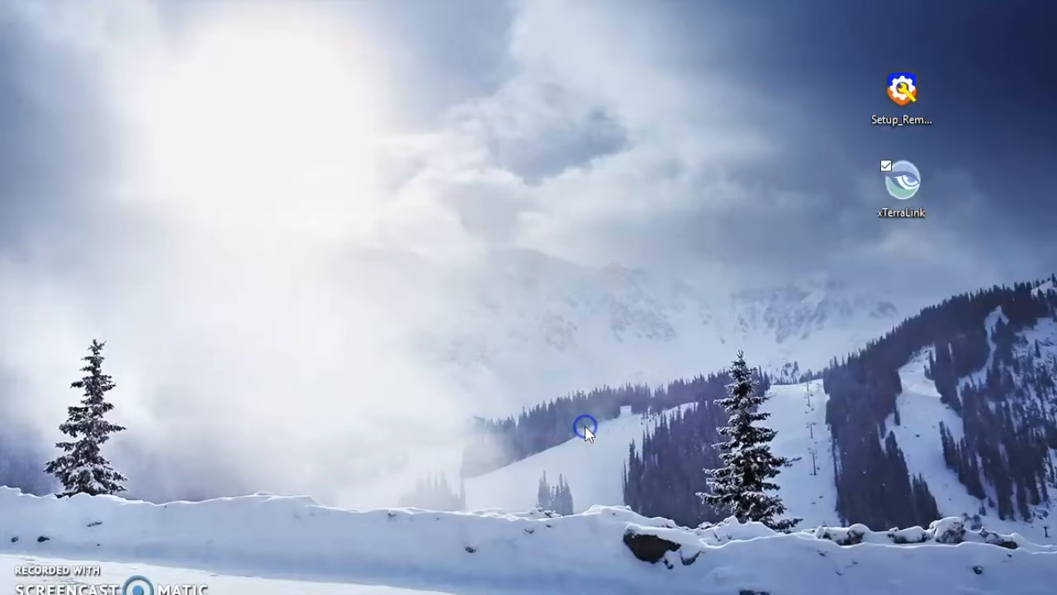
right_click(896, 186)
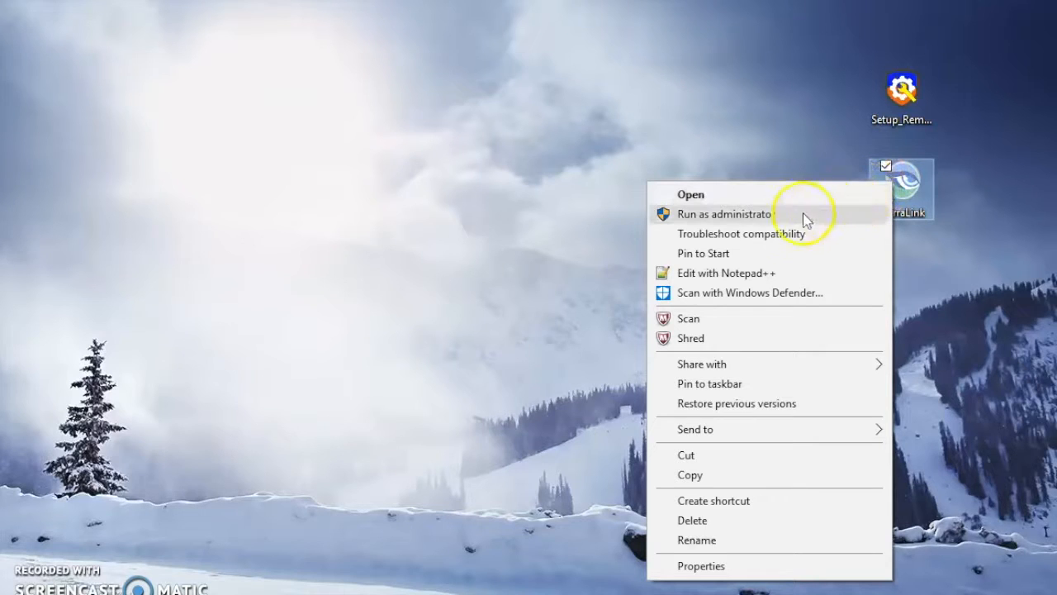
left_click(767, 216)
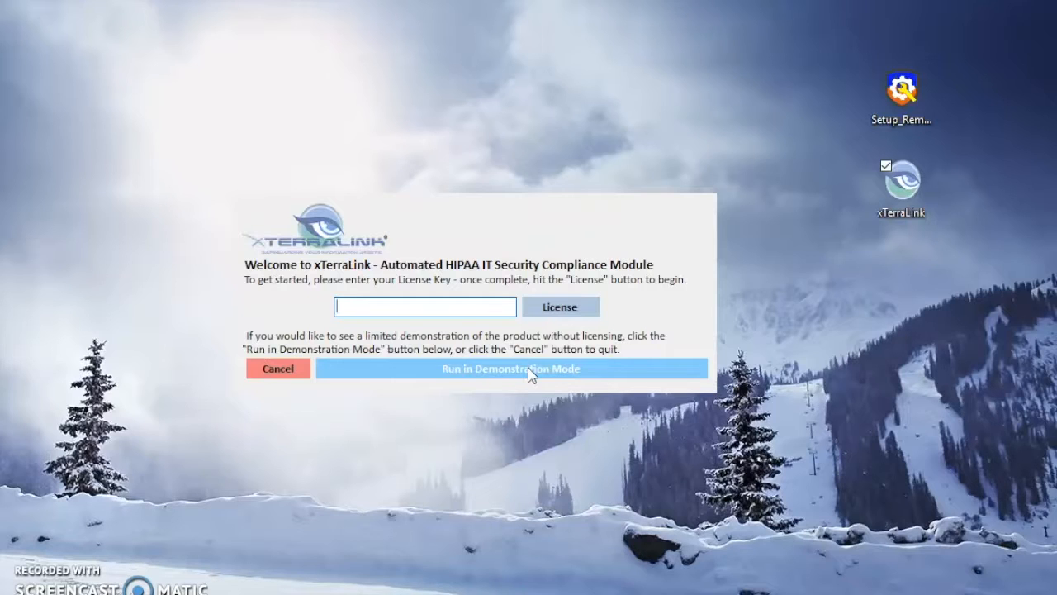
- Activate the product with the license key and accept the end-user license agreement, continuing past the quick start guide
left_click(519, 345)
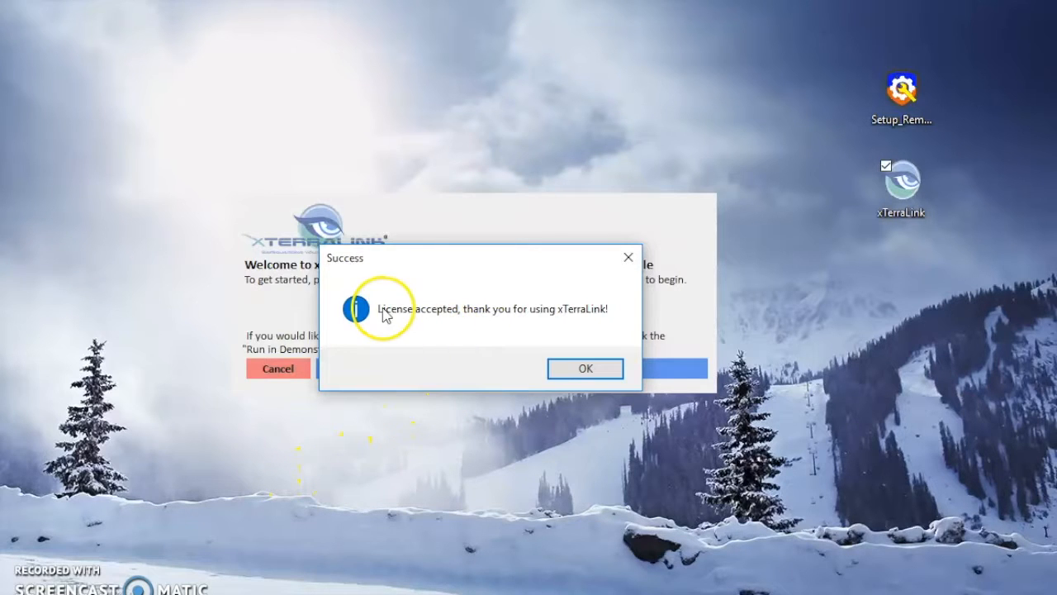
left_click(584, 366)
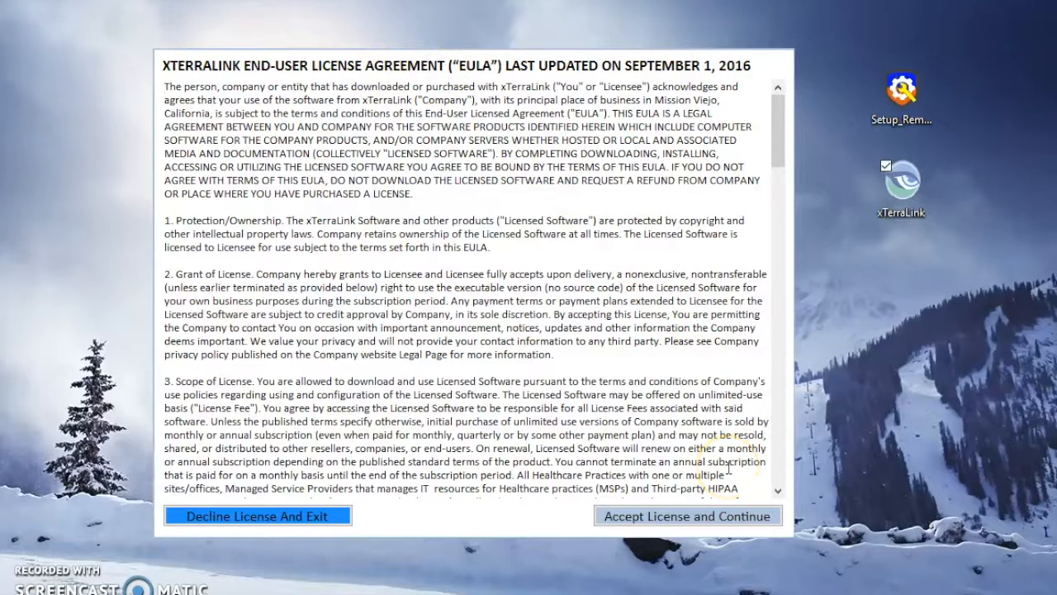
left_click(725, 519)
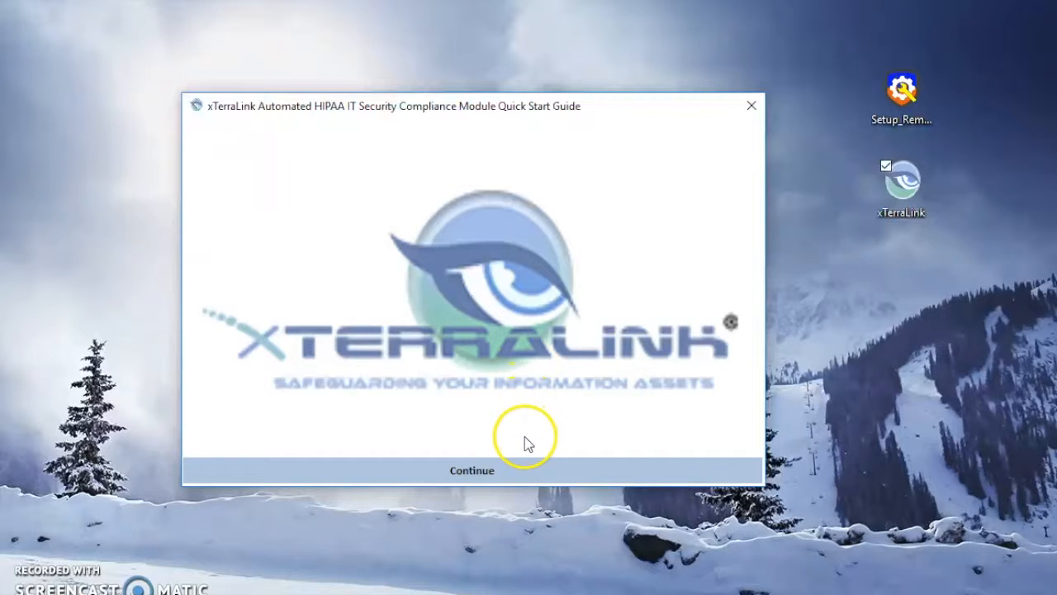
left_click(473, 472)
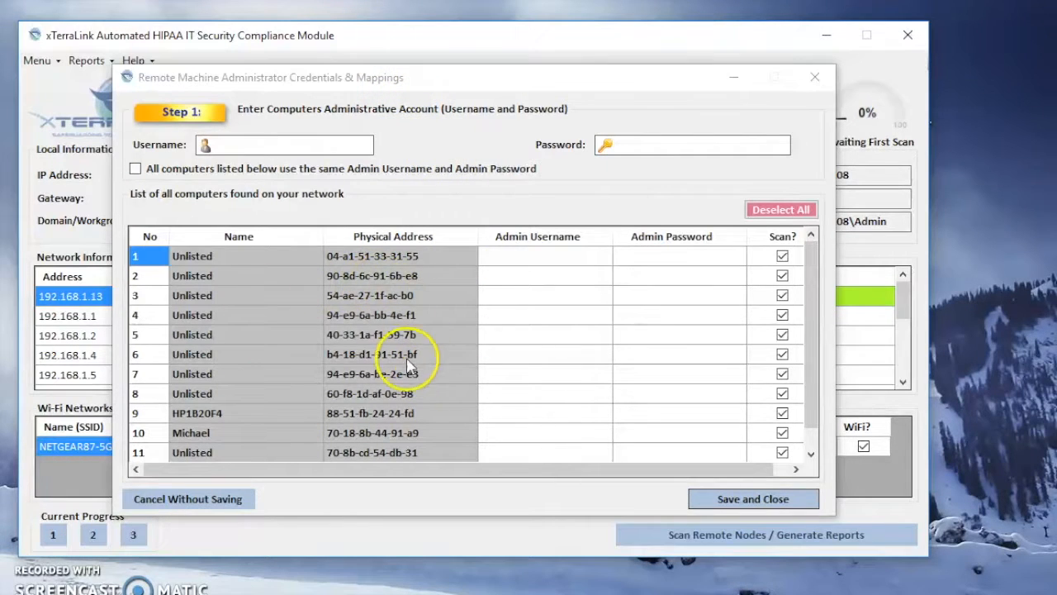
- Examine the individual and shared administrator credential fields for the computers found on the network
scroll(816, 393, "down", 1)
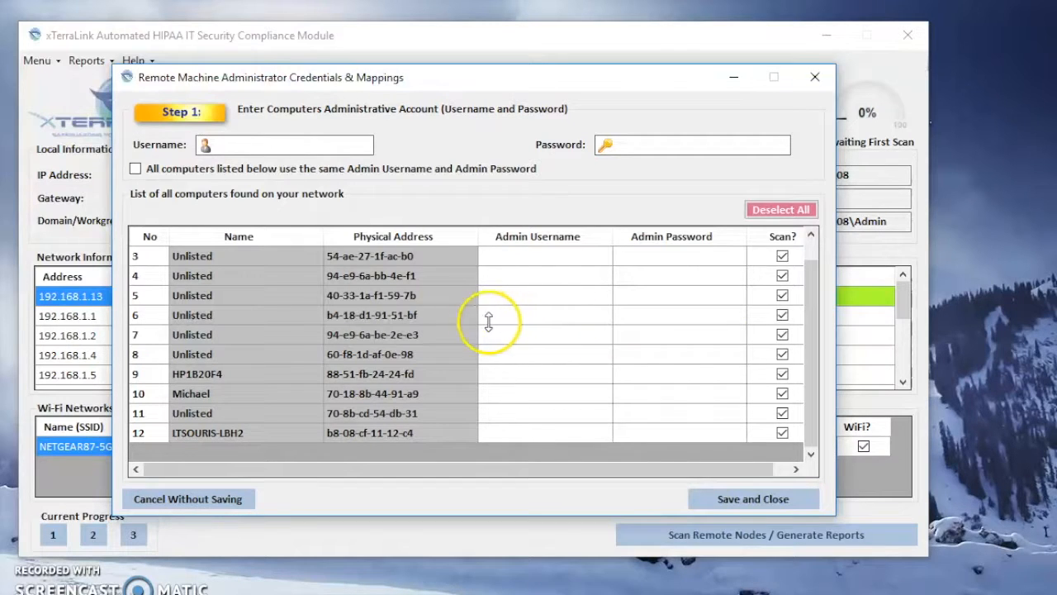
left_click(512, 394)
left_click(515, 395)
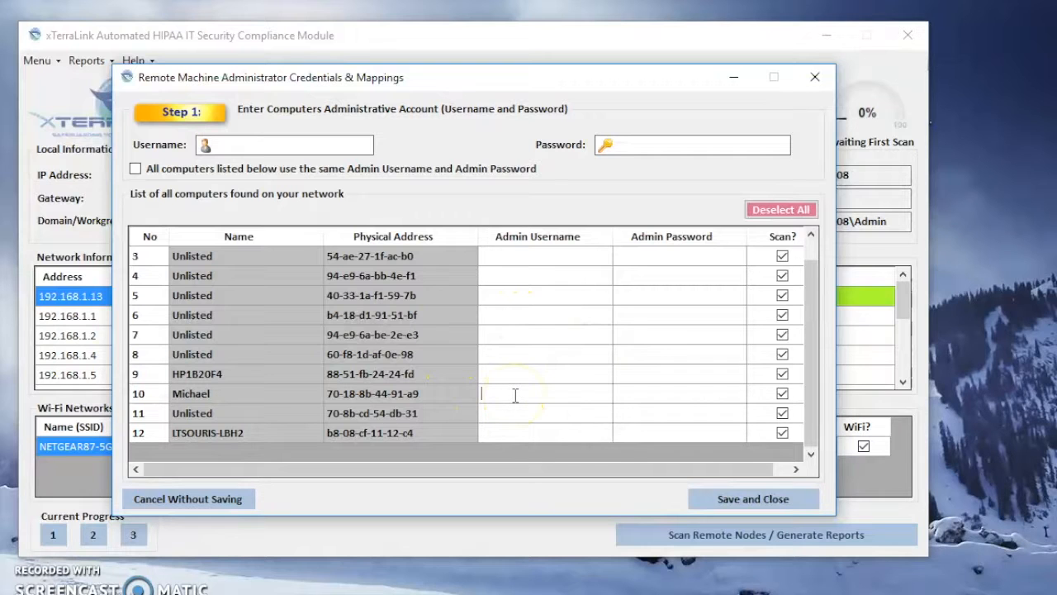
left_click(635, 394)
left_click(637, 394)
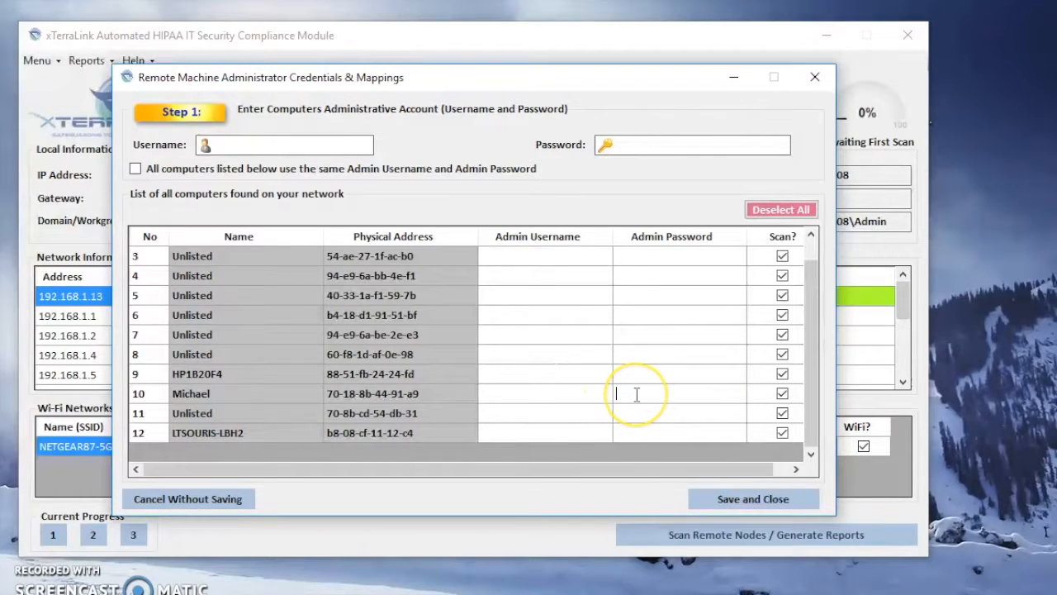
left_click(568, 401)
left_click(568, 400)
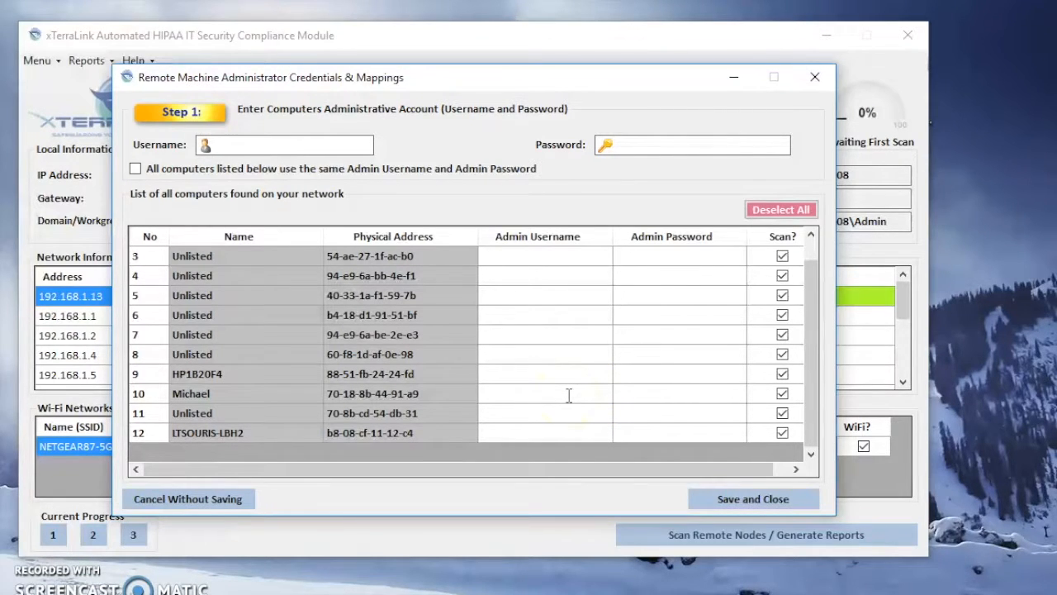
left_click(233, 144)
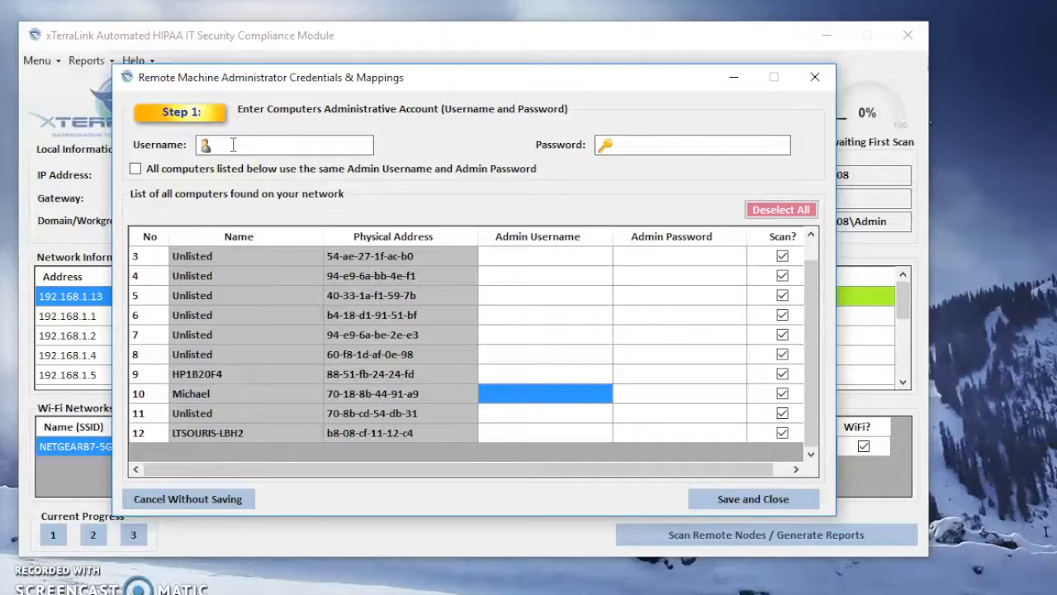
left_click(281, 146)
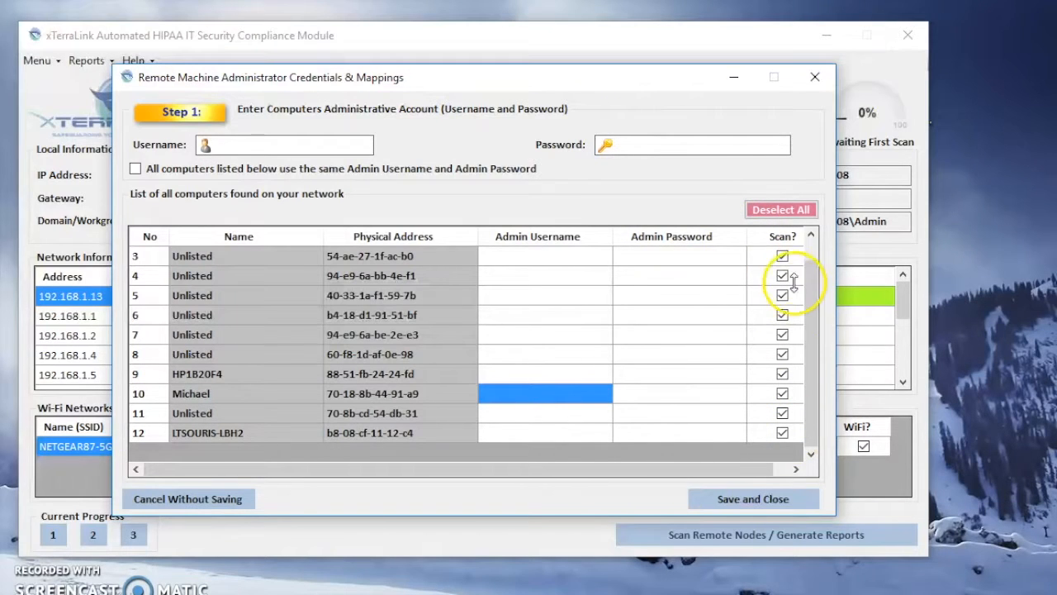
- Select only computer number 10 for scanning, with its admin username and admin password filled in, and save the credential mappings
left_click(791, 213)
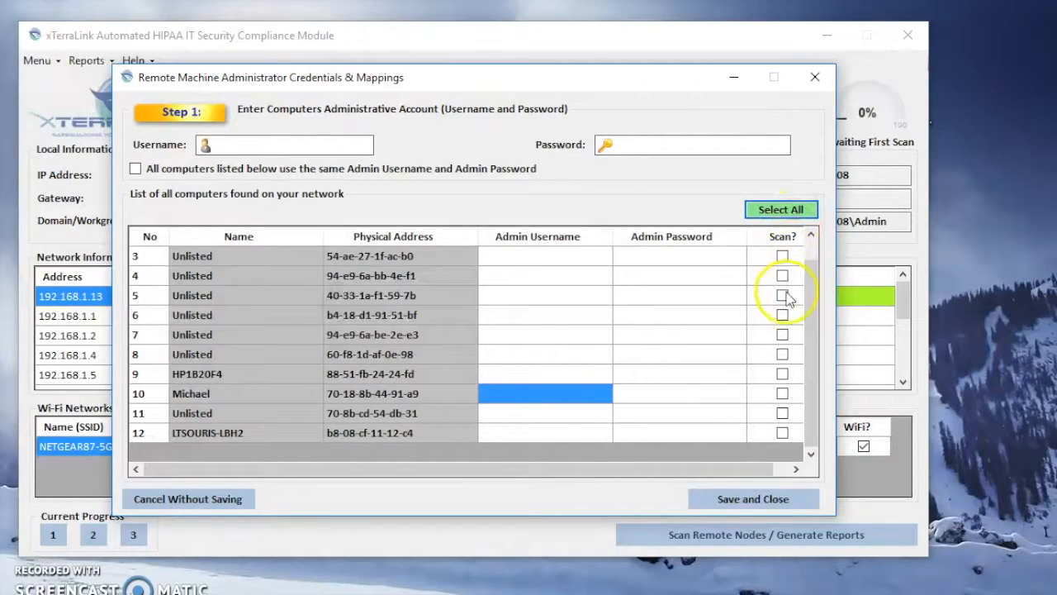
left_click(783, 395)
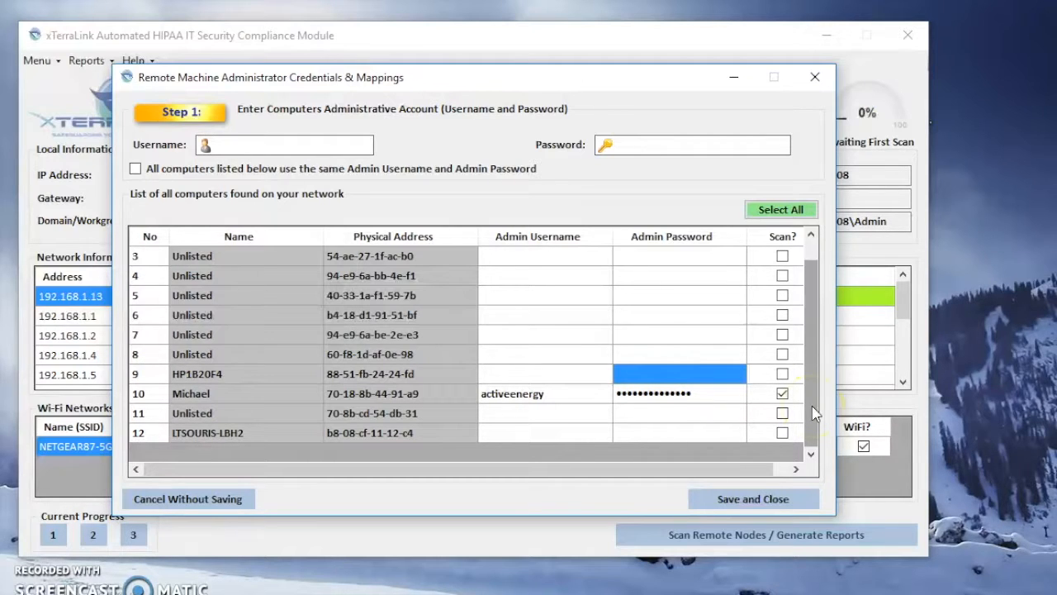
left_click(765, 503)
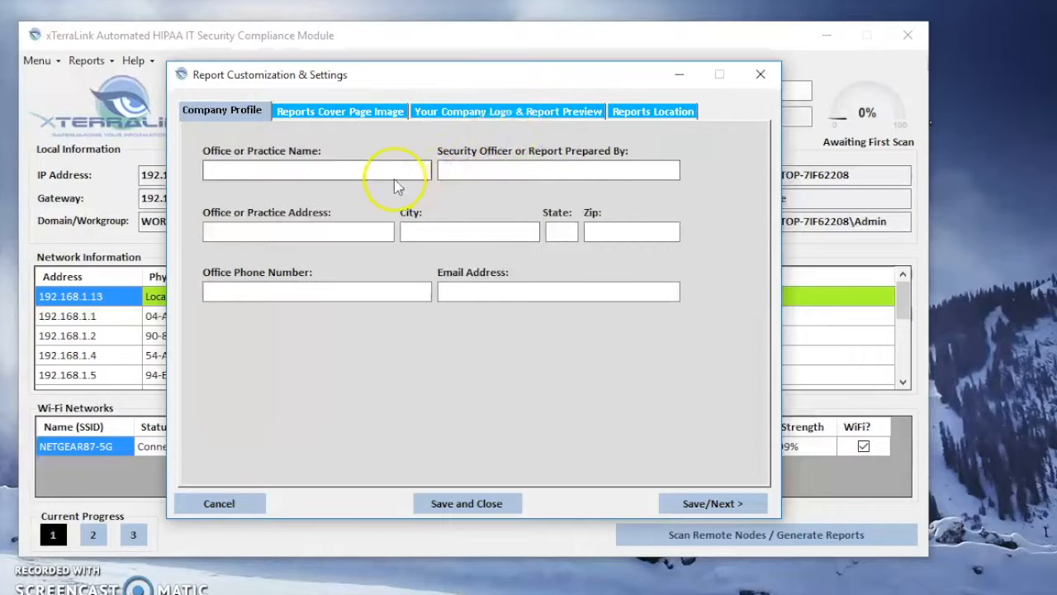
- Fill in the company profile for Elite Dental Group with the security officer's name, office address, phone number and e-mail, and save it
left_click(314, 168)
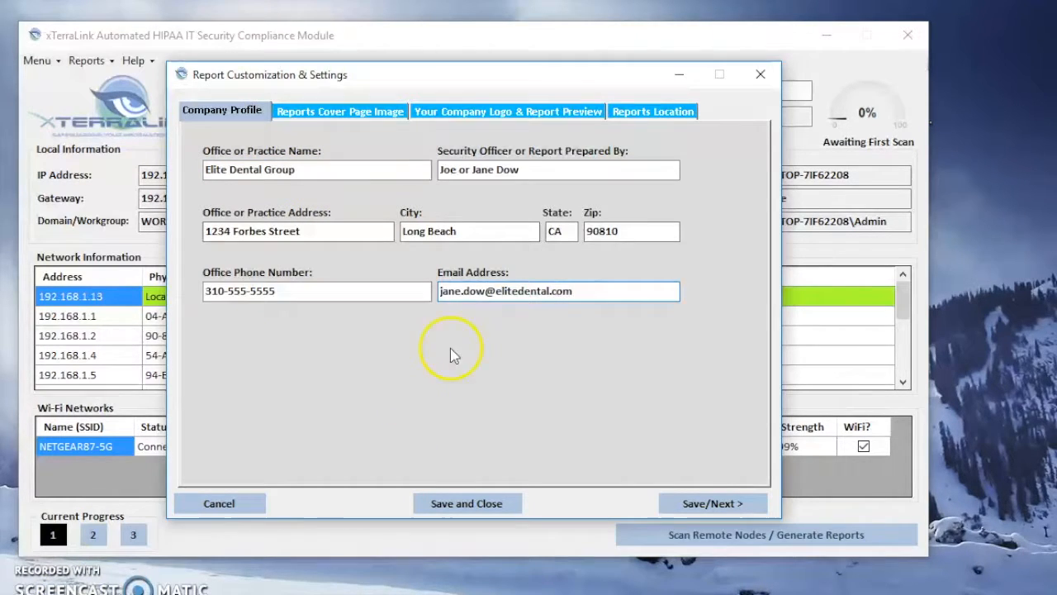
left_click(717, 505)
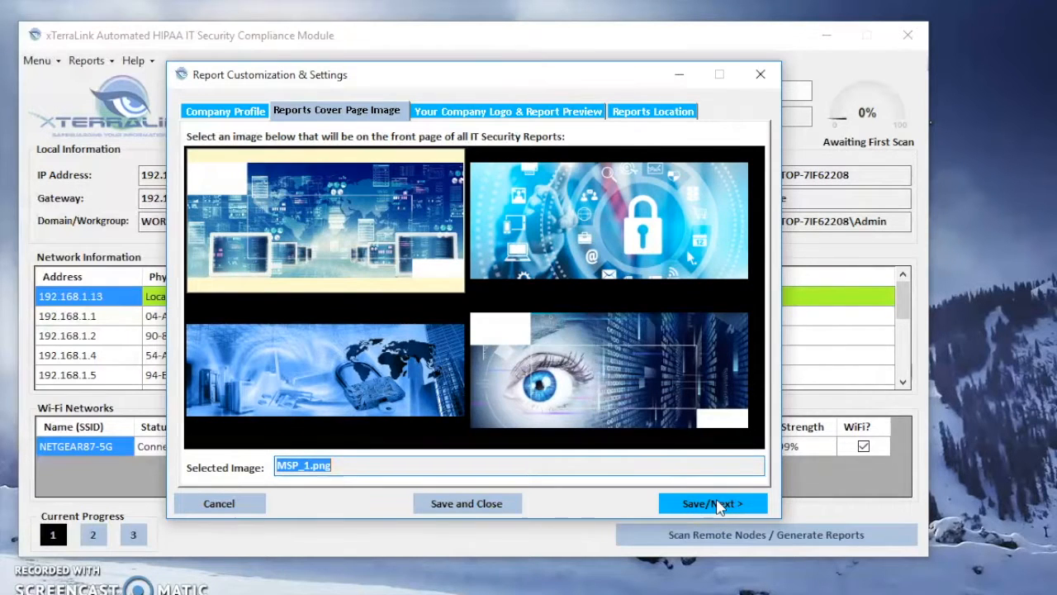
- Choose the blue padlock and world map image for the reports cover page and save it with the default company logo settings
left_click(399, 393)
left_click(716, 505)
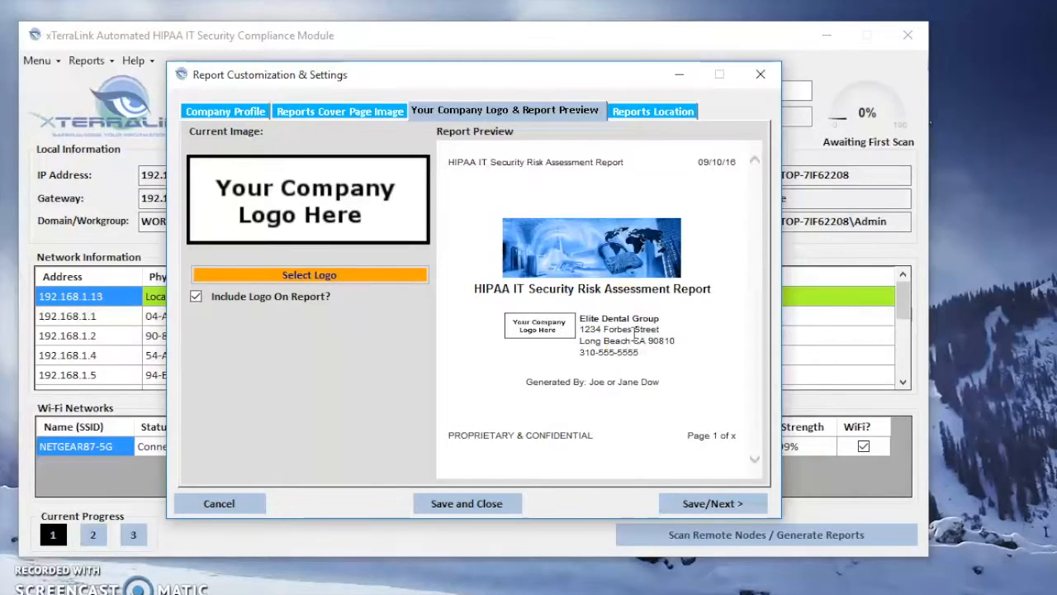
left_click(702, 503)
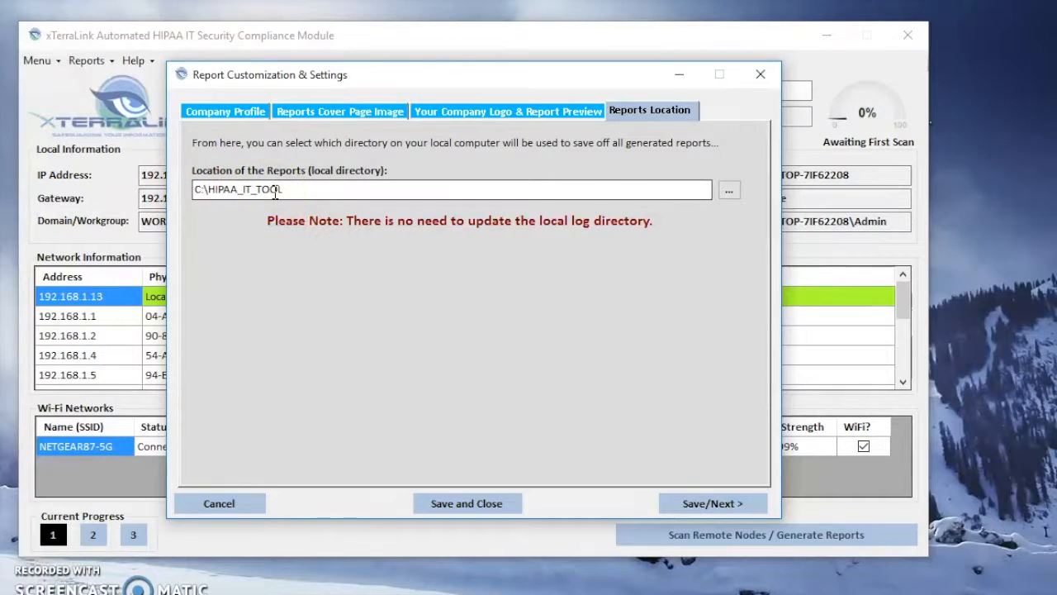
- Browse for a reports folder without choosing one, then save the report settings with C:\HIPAA_IT_TOOL as the location
left_click(730, 191)
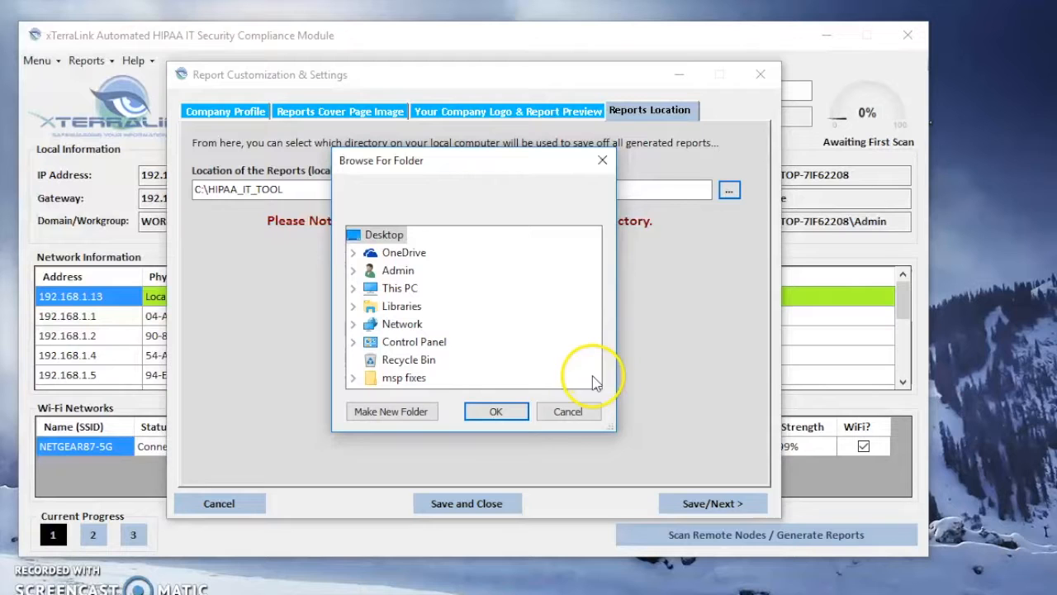
left_click(568, 412)
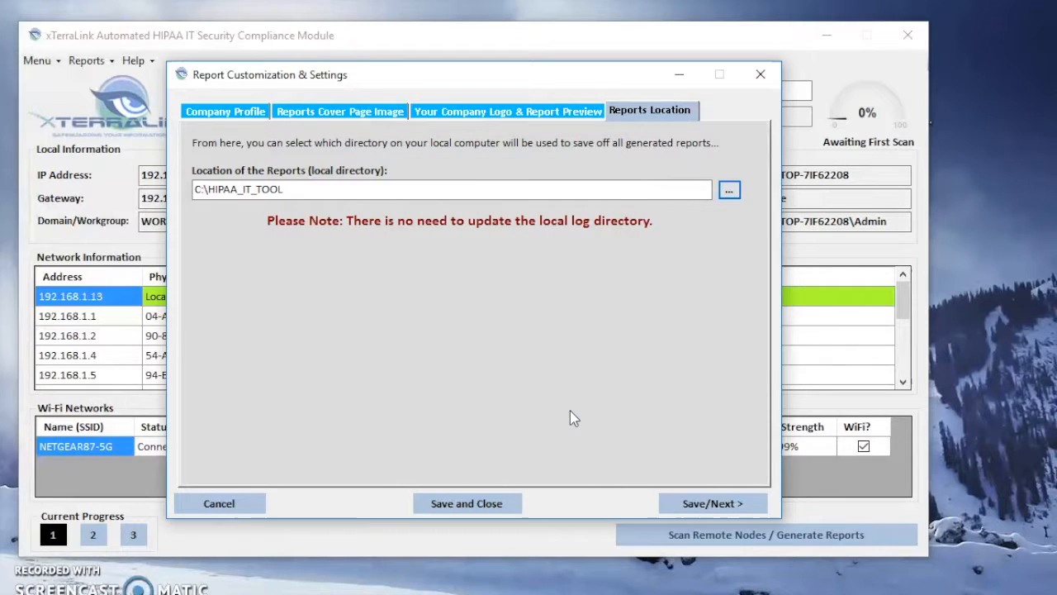
left_click(469, 503)
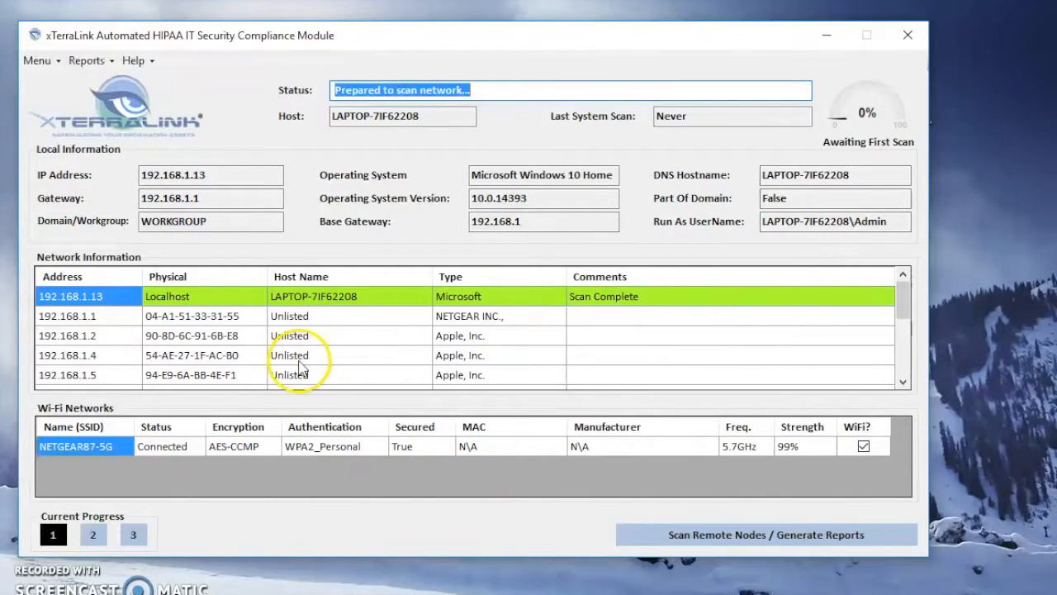
- Start the scan of the remote nodes for report generation
mouse_move(903, 291)
left_mouse_down()
mouse_move(903, 358)
mouse_move(909, 304)
left_mouse_up()
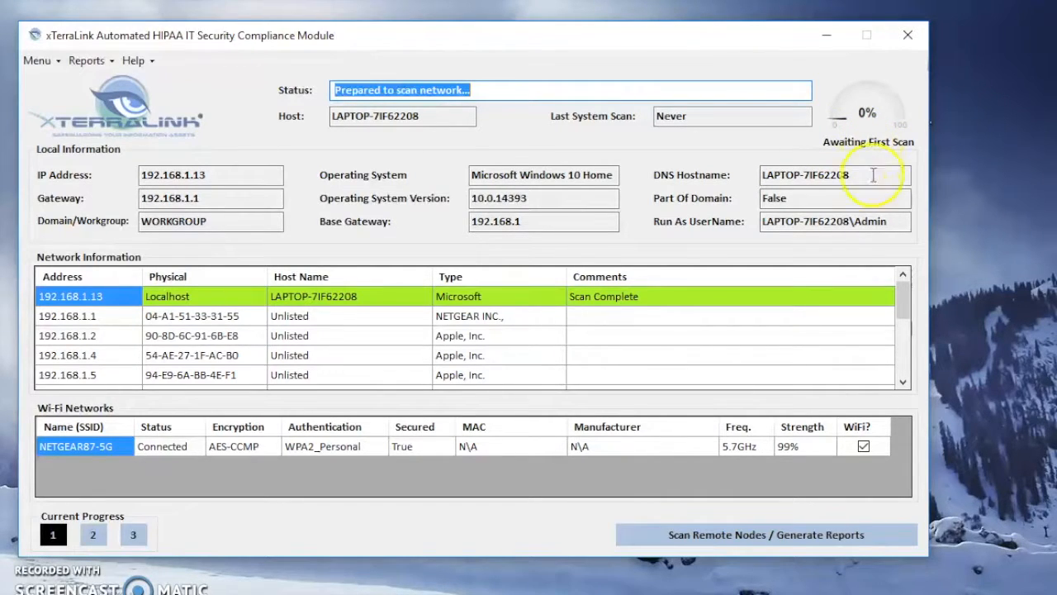
left_click(830, 535)
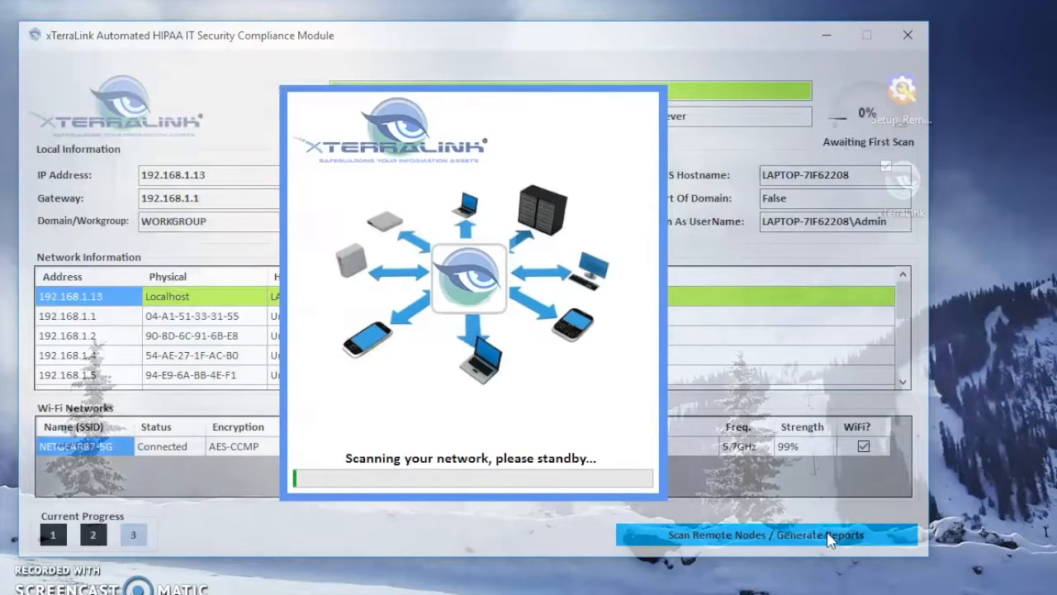
left_click(828, 539)
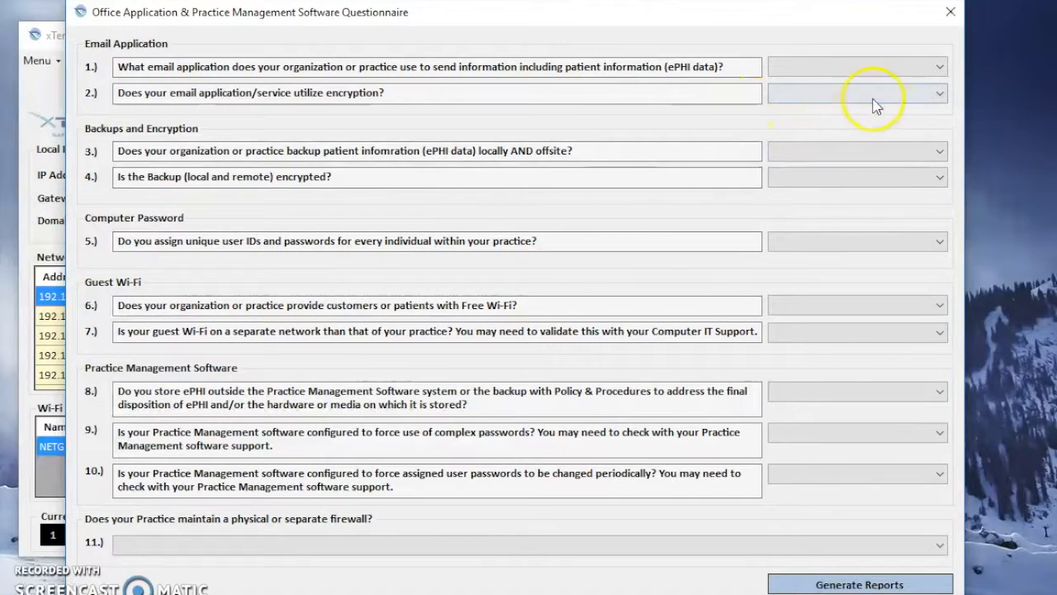
- Answer the email application questions with Gmail as the application and "I do not know" for encryption
left_click(940, 70)
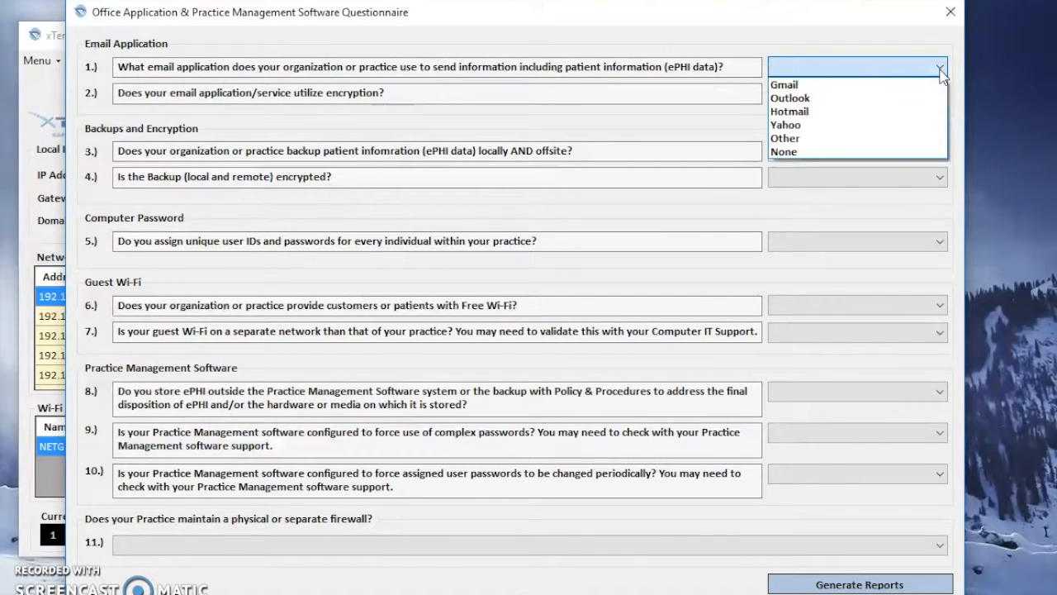
left_click(939, 87)
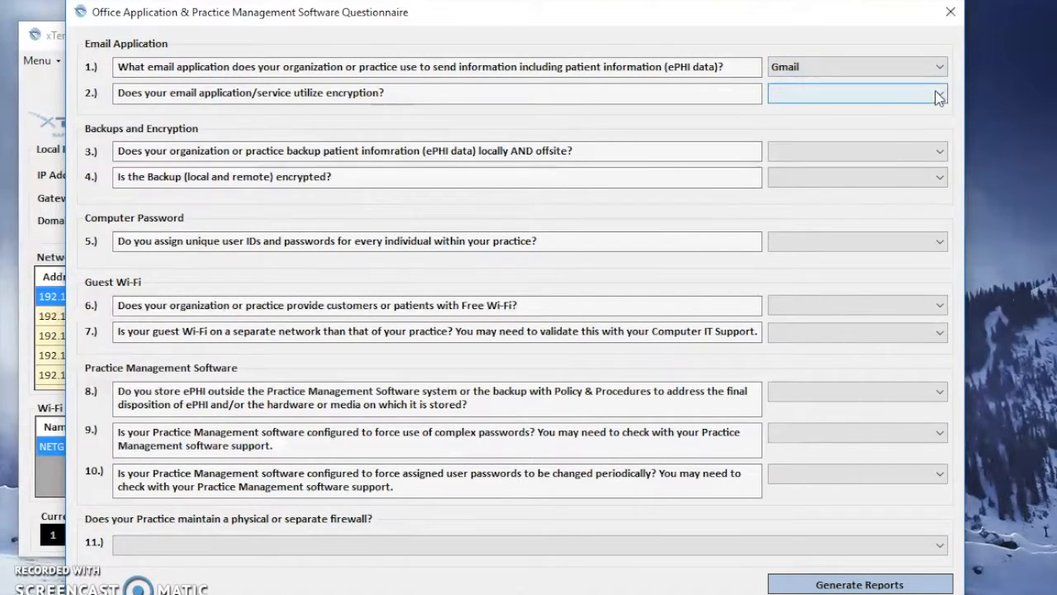
left_click(938, 97)
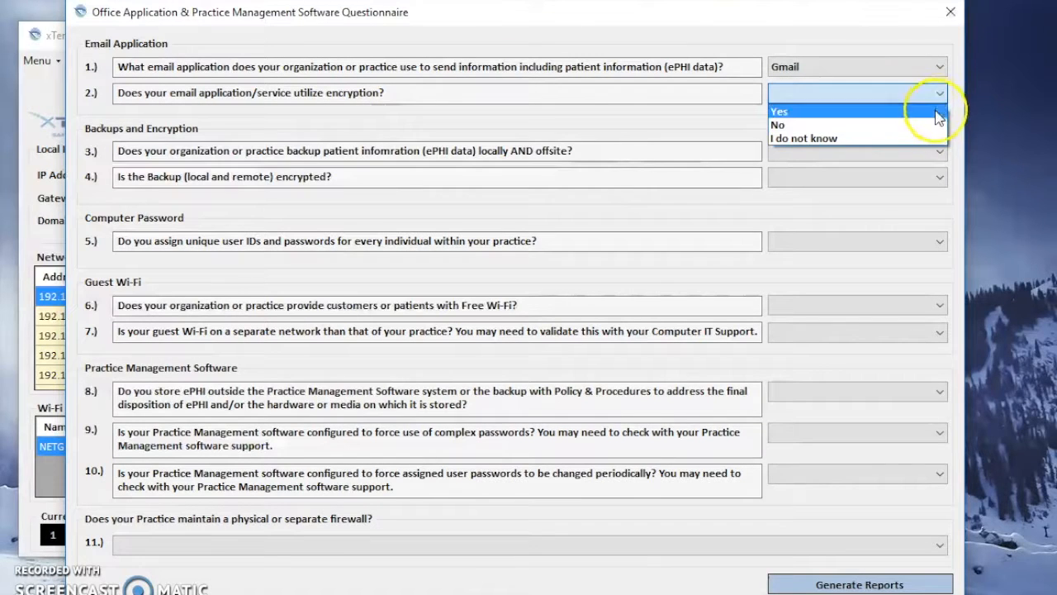
left_click(933, 141)
- Answer Yes to both the local and offsite backup question and the backup encryption question
left_click(933, 155)
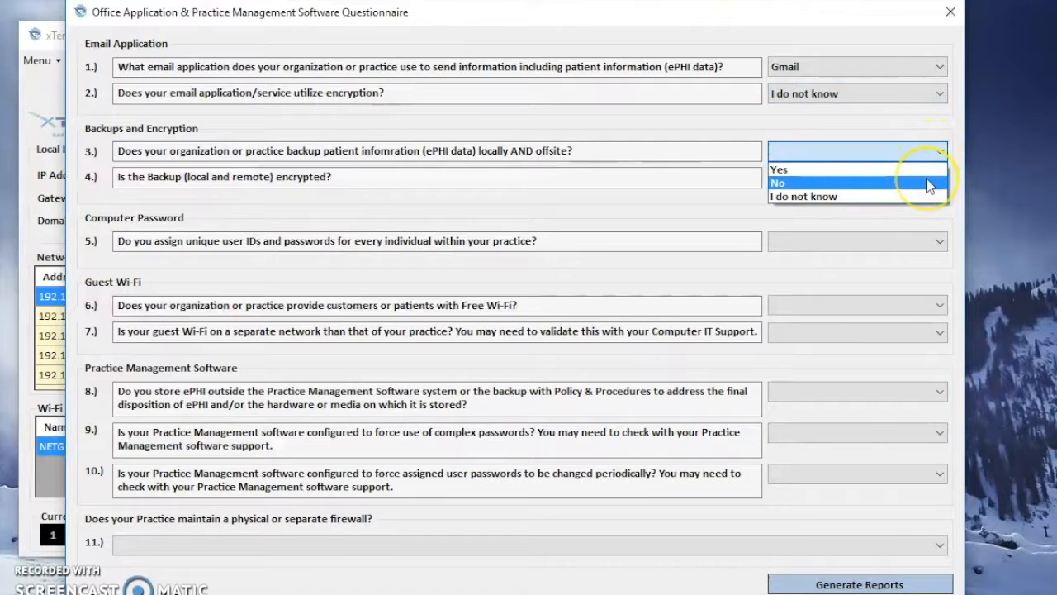
left_click(927, 169)
left_click(933, 176)
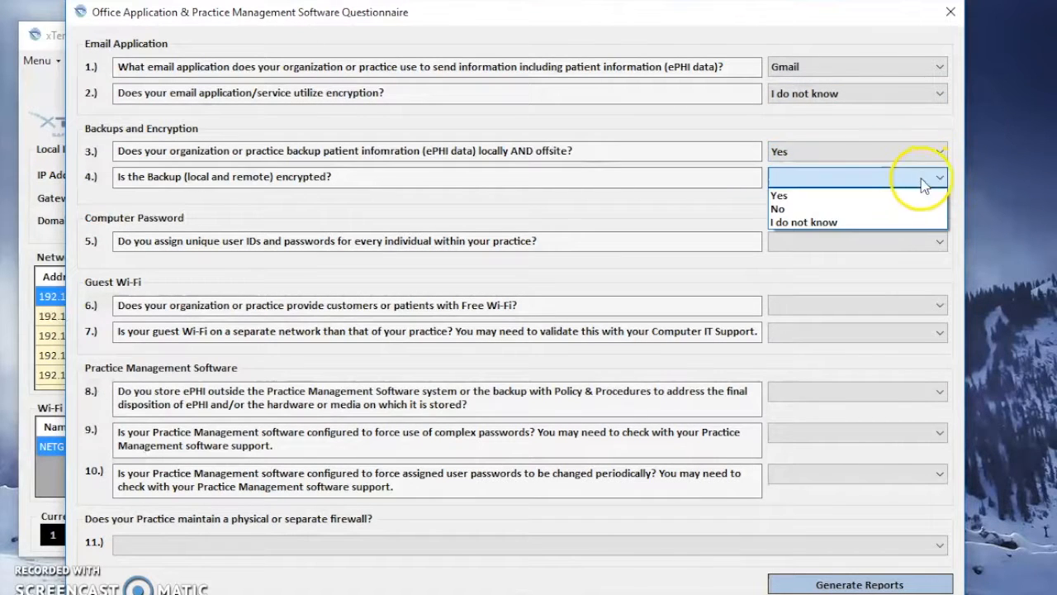
left_click(921, 195)
- Answer No to assigning unique user IDs and passwords, and Yes to both guest Wi-Fi questions
left_click(911, 241)
left_click(896, 271)
left_click(888, 307)
left_click(863, 329)
left_click(858, 339)
left_click(843, 356)
- Answer Yes to all three Practice Management Software questions, numbers 8 to 10
left_click(843, 388)
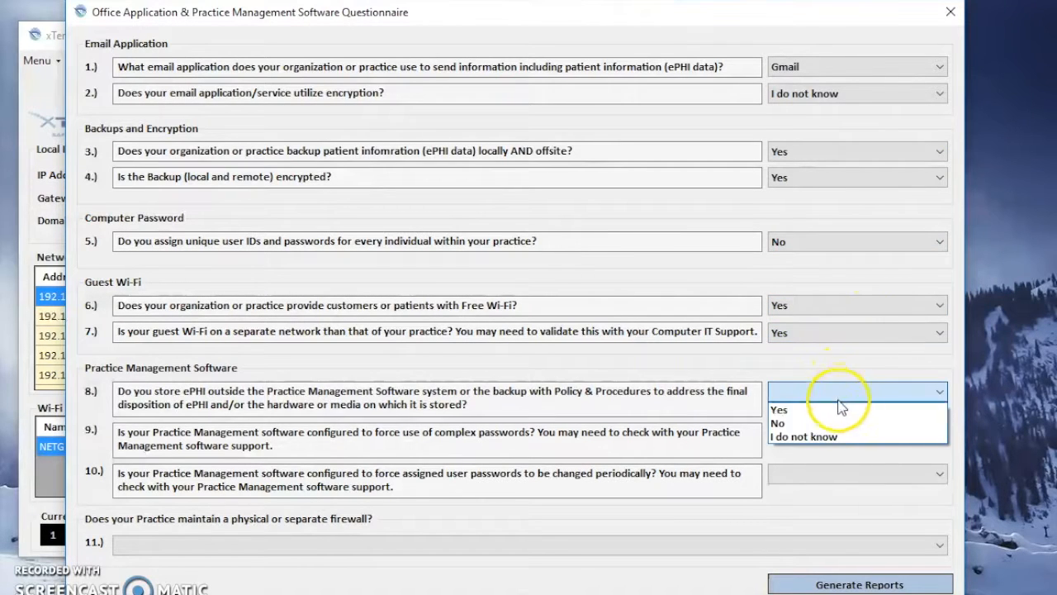
left_click(843, 409)
left_click(832, 436)
left_click(832, 450)
left_click(834, 473)
left_click(830, 491)
- Answer that a separate firewall is installed and IT reviews its logs frequently, and generate the reports
left_click(824, 550)
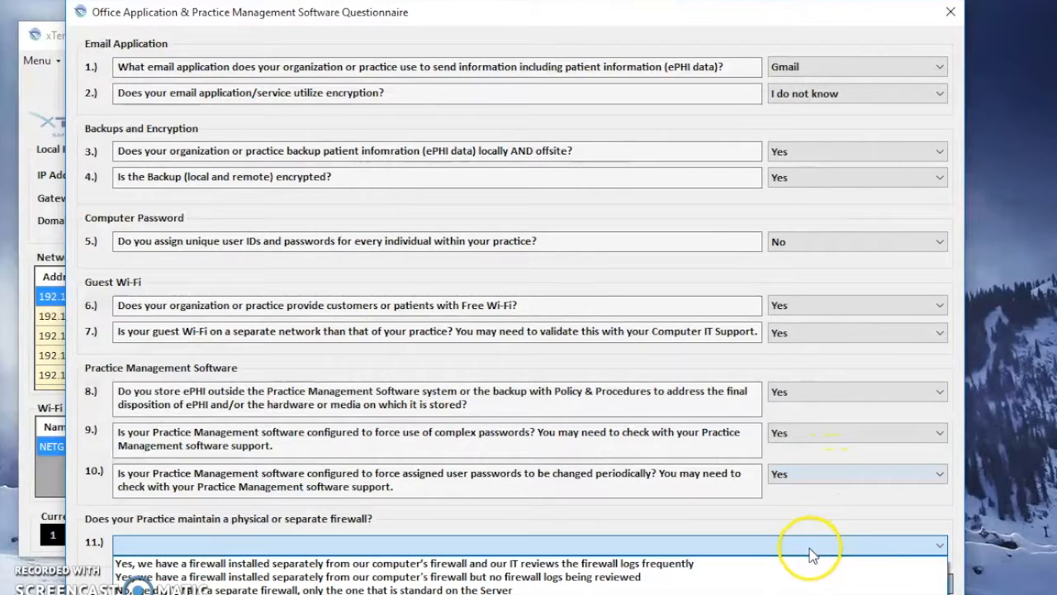
left_click(812, 561)
left_click(836, 585)
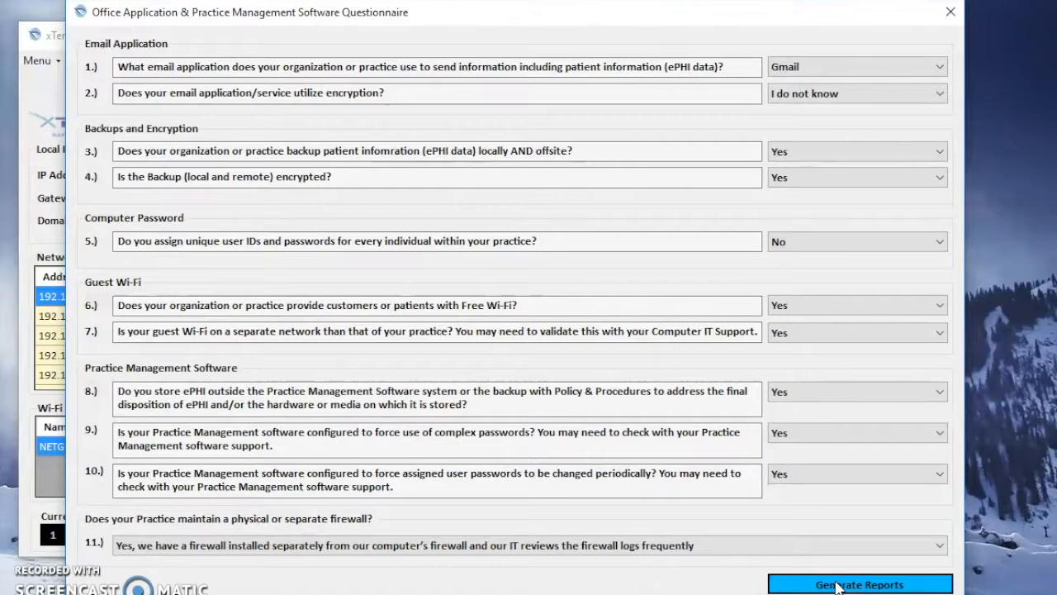
- Generate the compliance reports and open the encrypted HIPAA IT Security Risk Assessment Report PDF
left_click(837, 587)
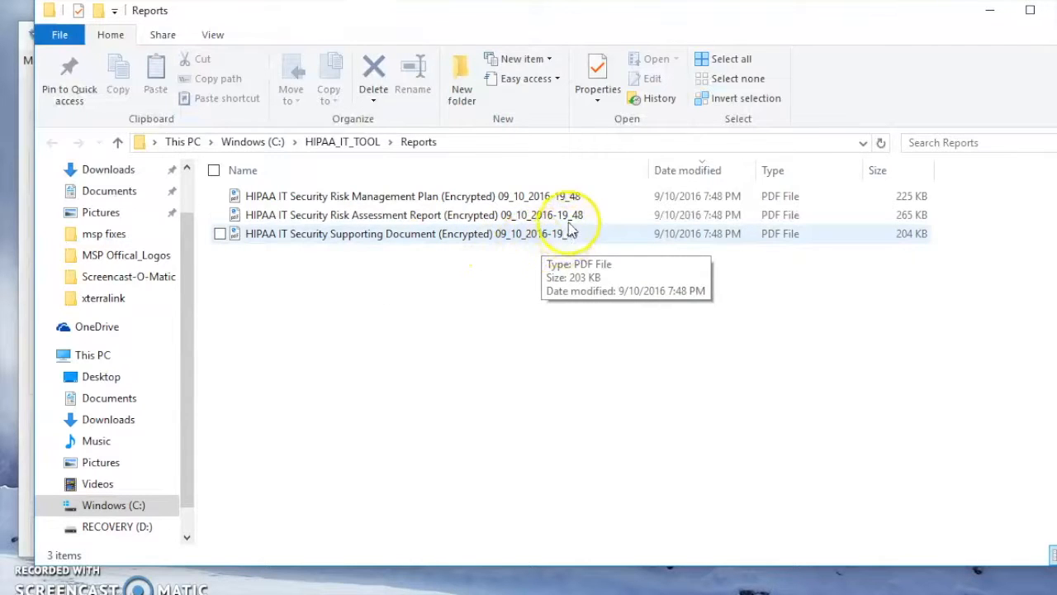
double_click(428, 218)
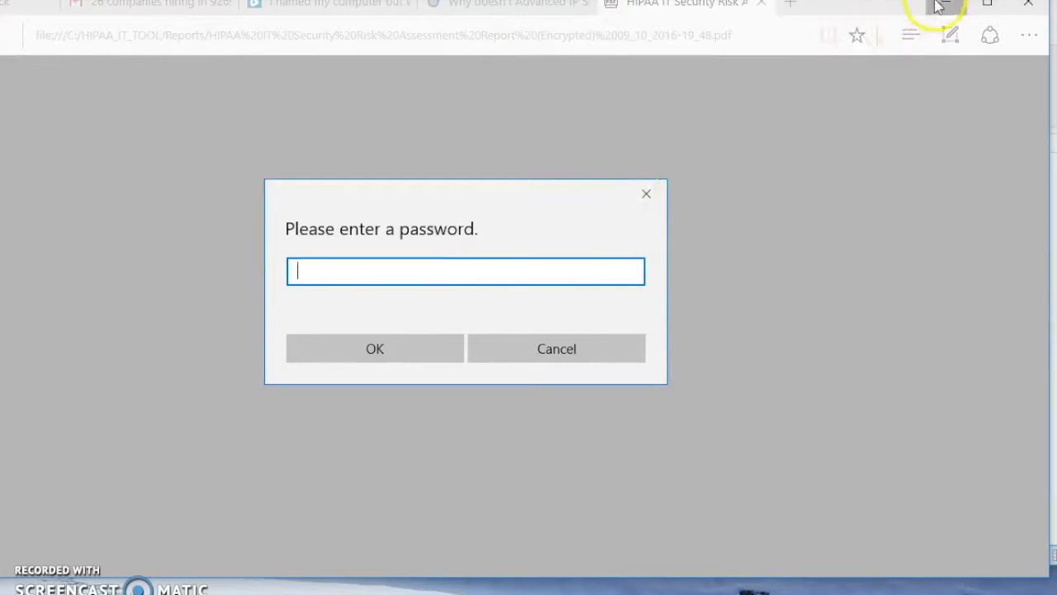
- Return to xTerraLink, view the report password and copy it from the PDF Compliance Report Key dialog
left_click(942, 6)
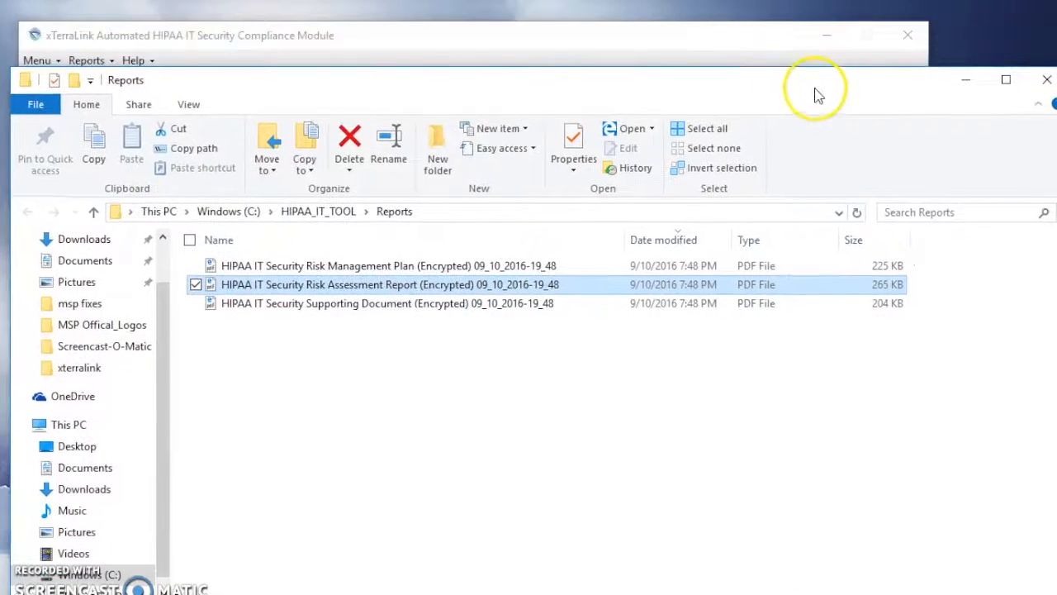
left_click_drag(720, 41, 751, 30)
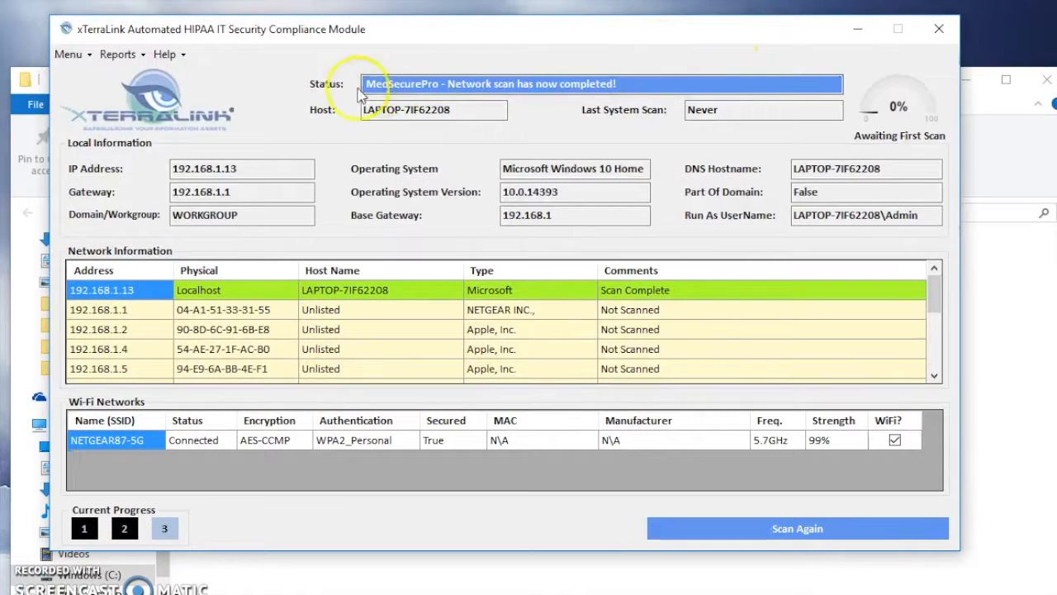
left_click(125, 56)
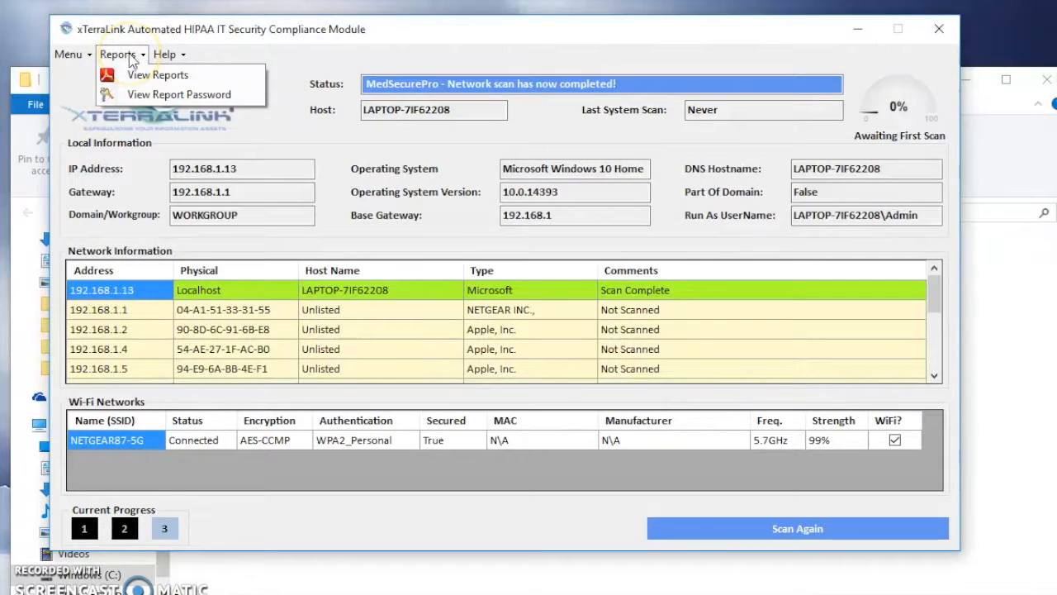
left_click(152, 95)
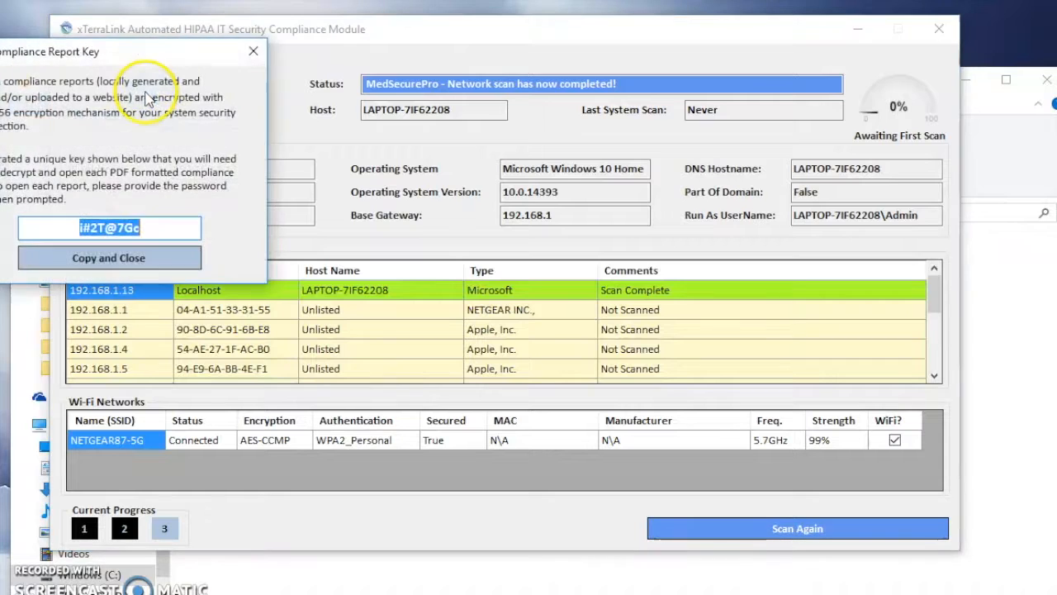
left_click_drag(149, 60, 351, 51)
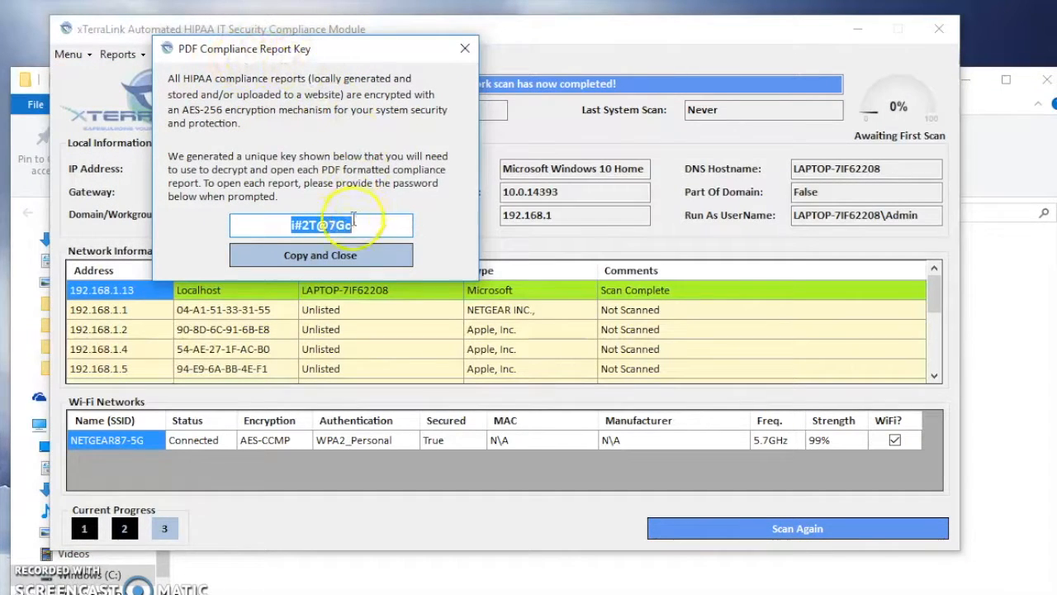
left_click(335, 261)
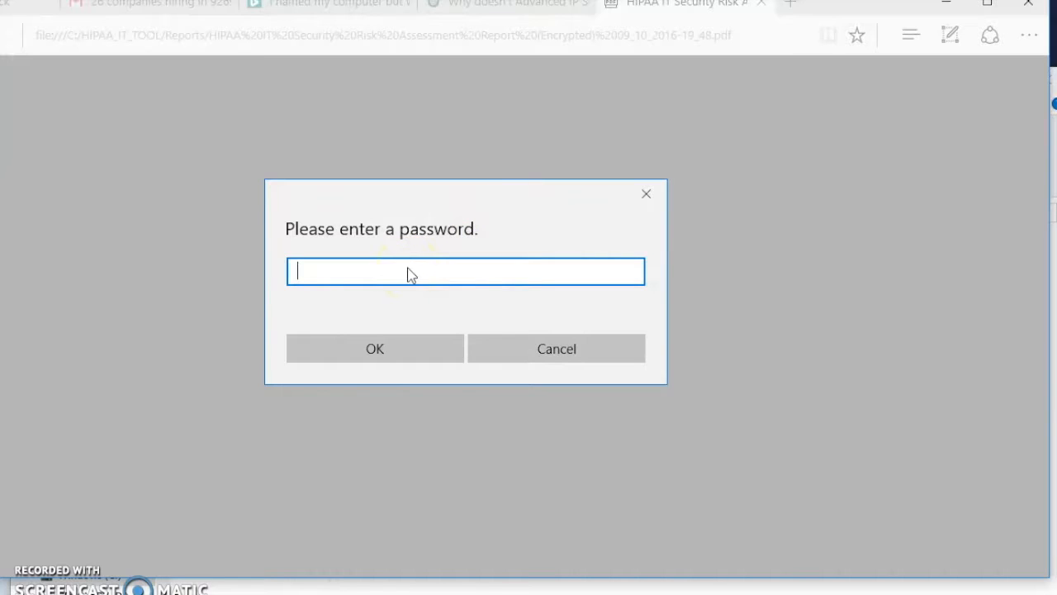
- Paste the report password into the prompt and unlock the Risk Assessment Report
right_click(410, 274)
left_click(408, 253)
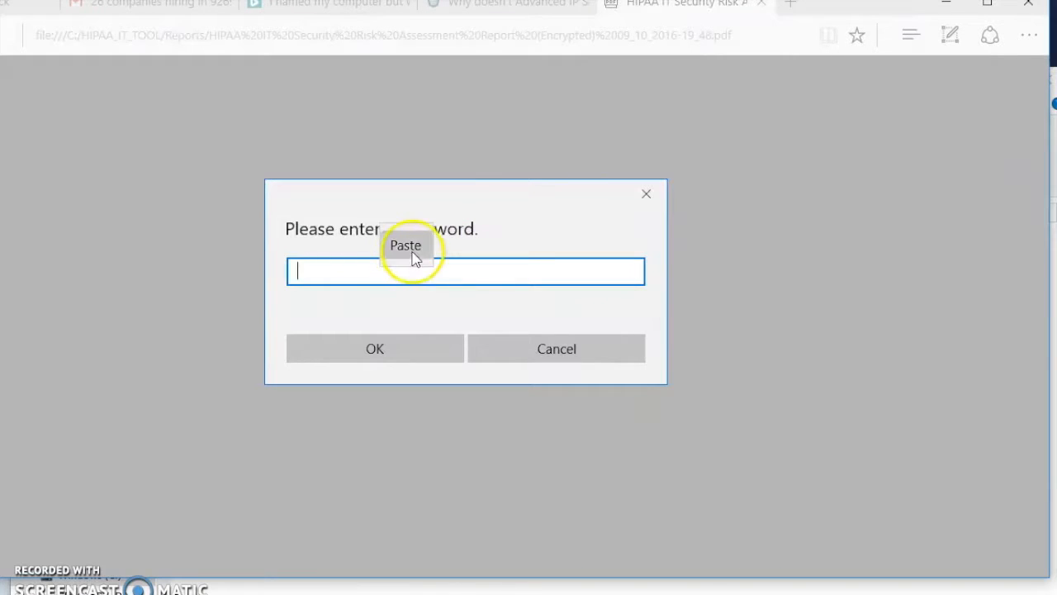
left_click(403, 345)
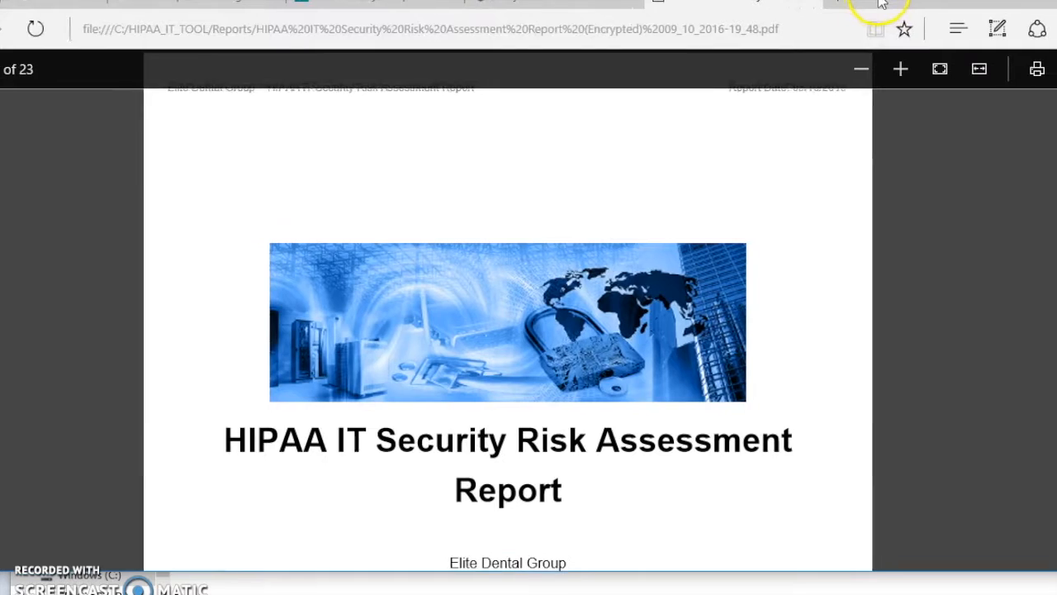
- Examine the Risk Assessment Report from its cover through the risk levels and overall risk score to Finding/Vulnerability #1
scroll(650, 243, "down", 3)
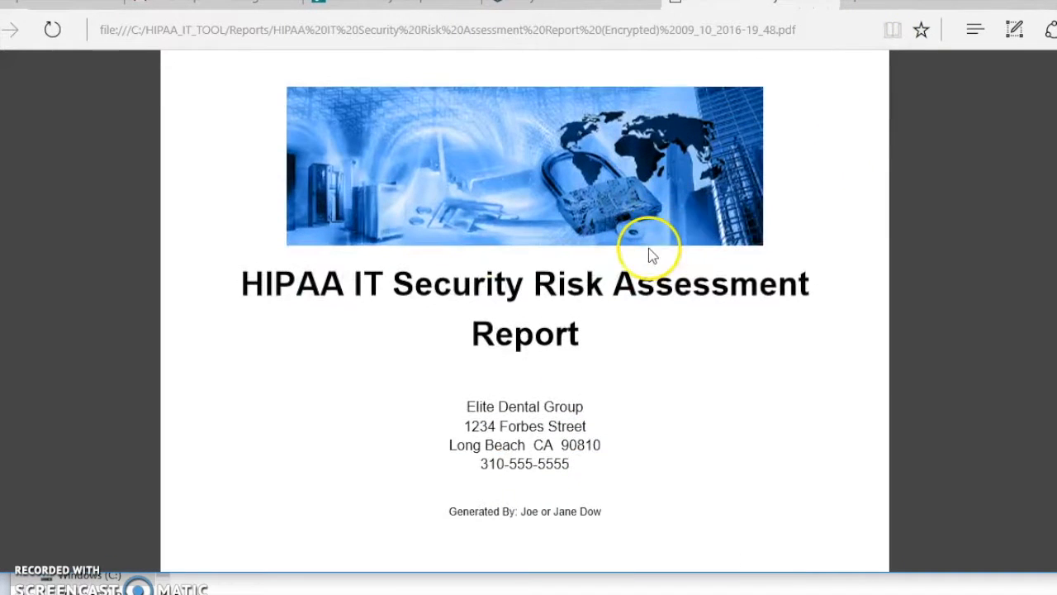
scroll(650, 253, "down", 10)
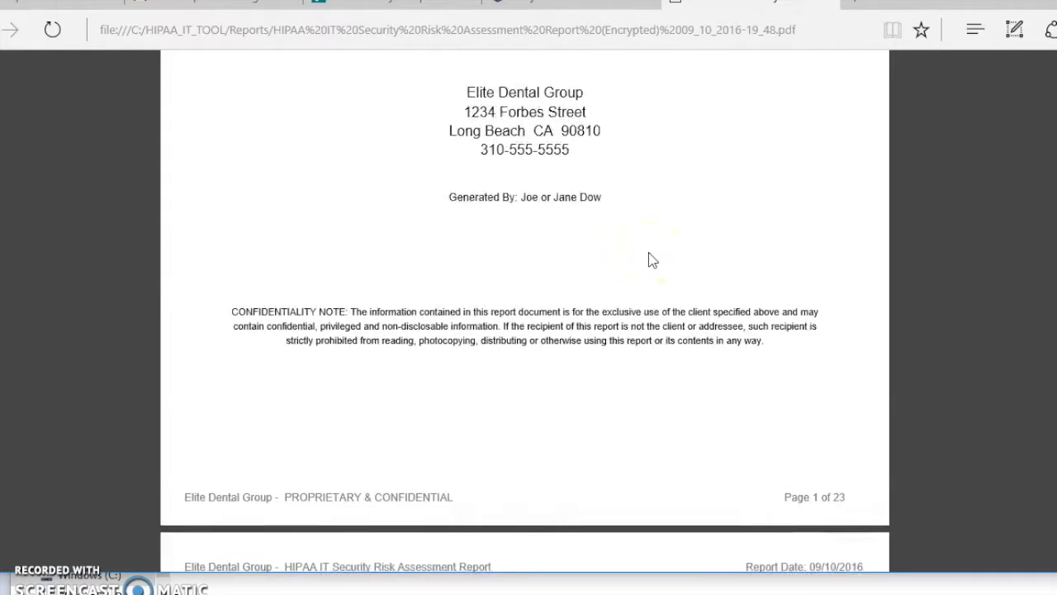
scroll(650, 261, "down", 15)
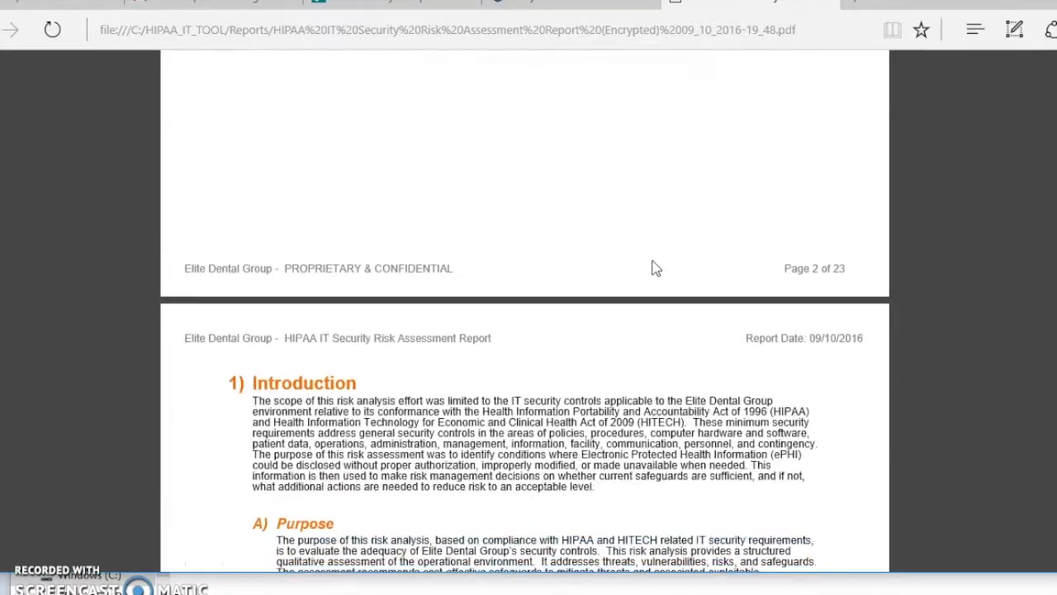
scroll(657, 269, "down", 18)
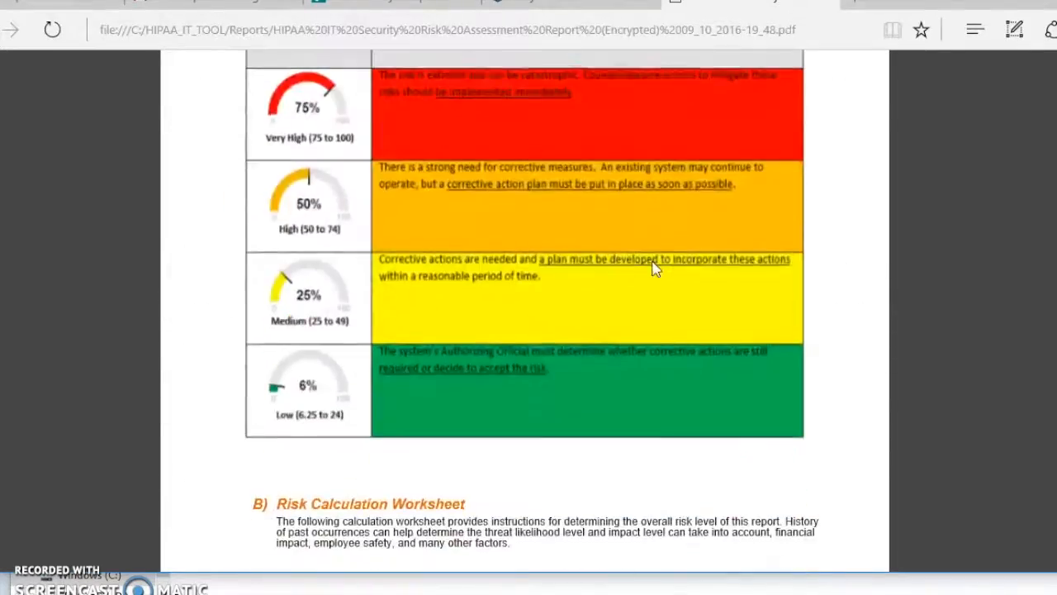
scroll(657, 269, "down", 14)
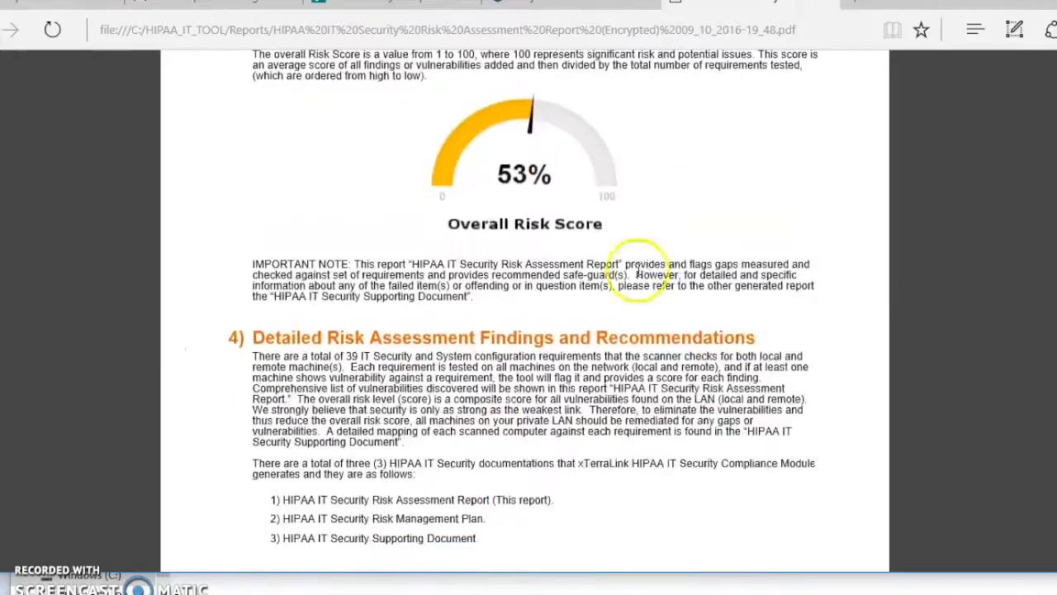
scroll(323, 533, "down", 10)
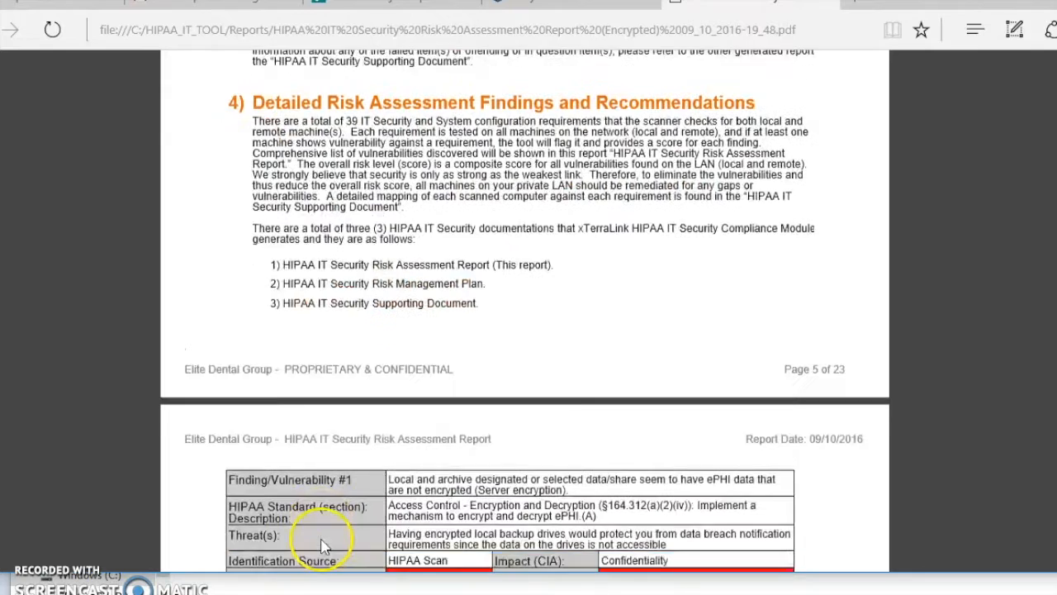
scroll(322, 541, "down", 1)
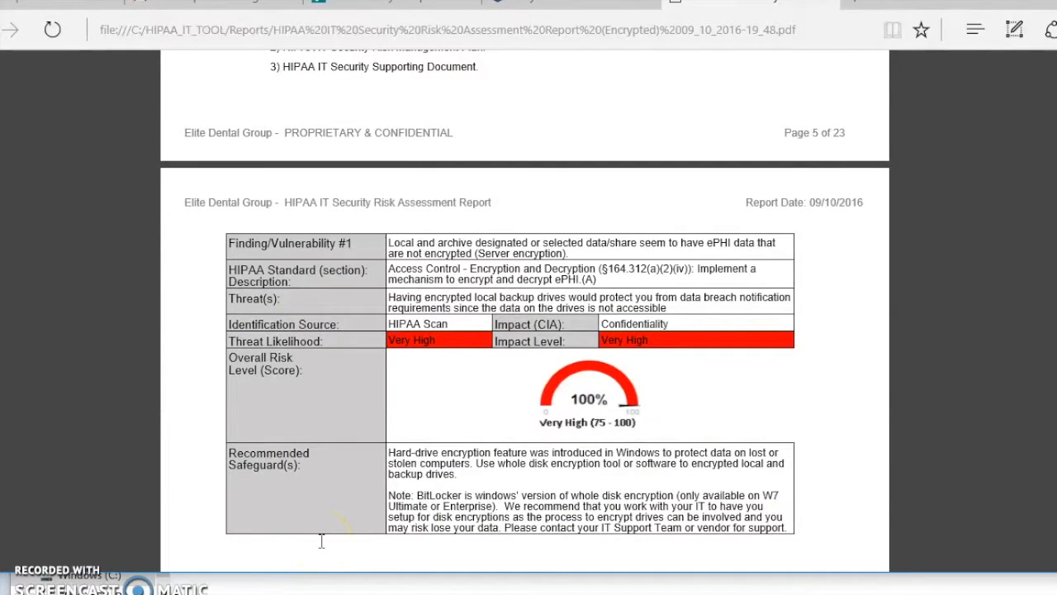